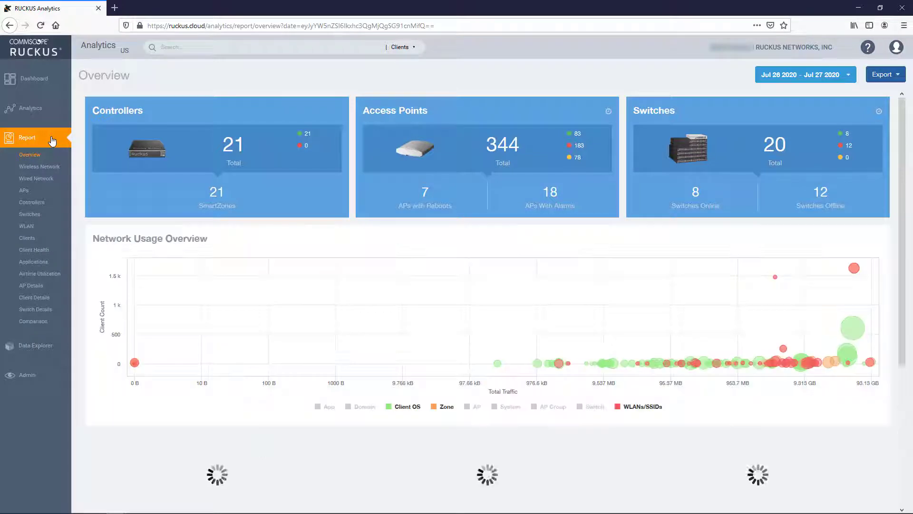
# Open the Wireless Network report and set its date range to the last 7 days
pyautogui.click(39, 167)
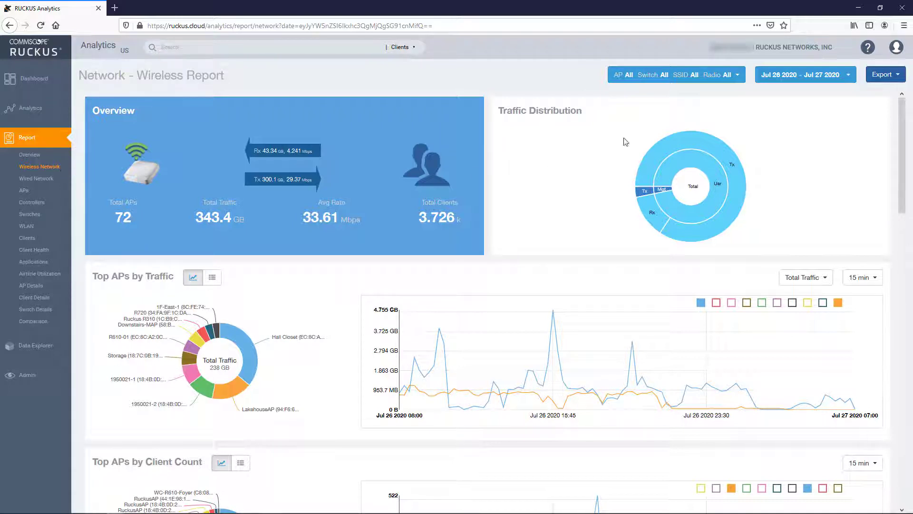
pyautogui.click(845, 78)
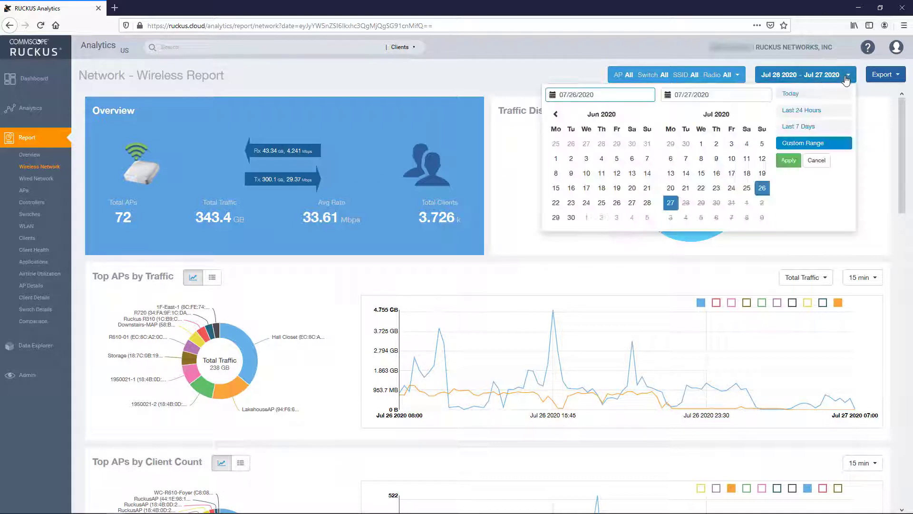
pyautogui.click(830, 129)
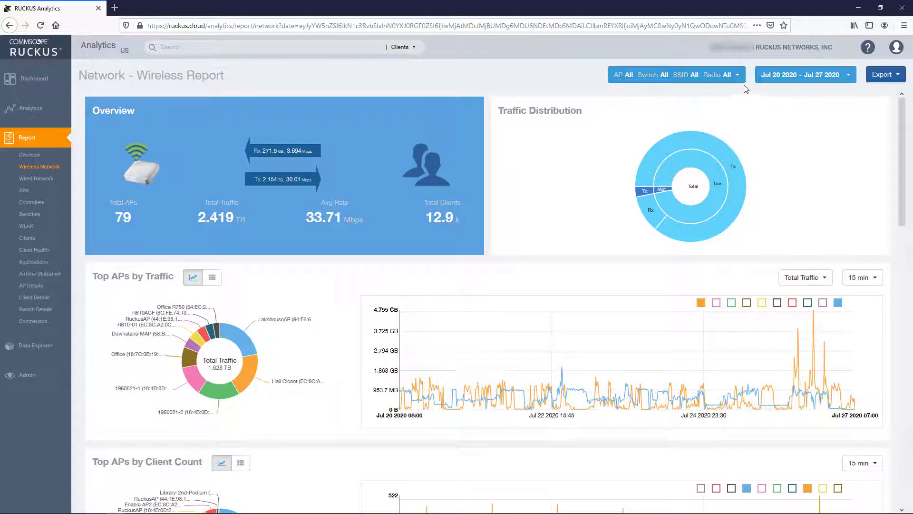
# Inspect the report's AP, switch, SSID and radio filter options without applying a filter
pyautogui.click(738, 75)
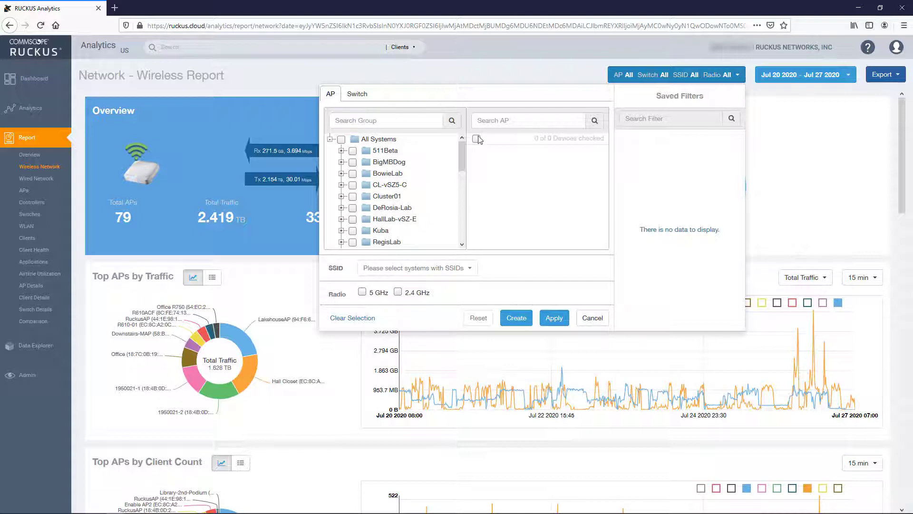
pyautogui.click(384, 179)
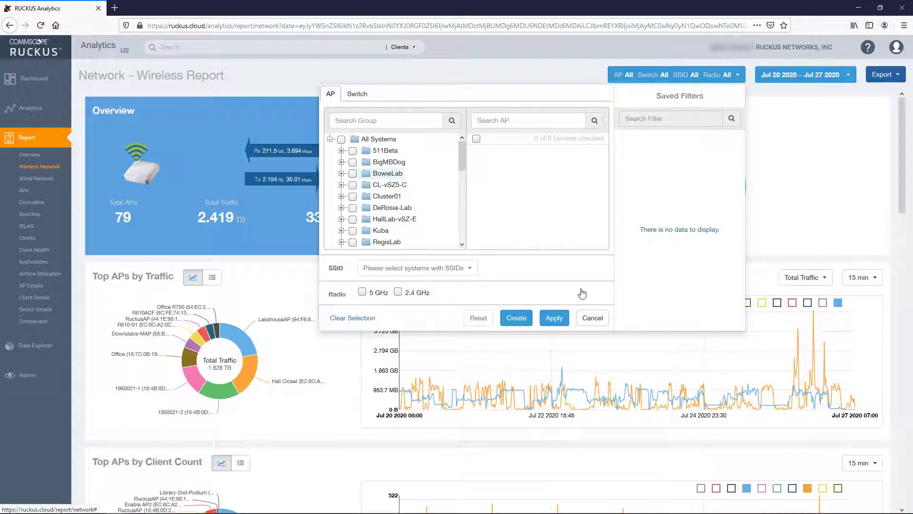
pyautogui.click(592, 318)
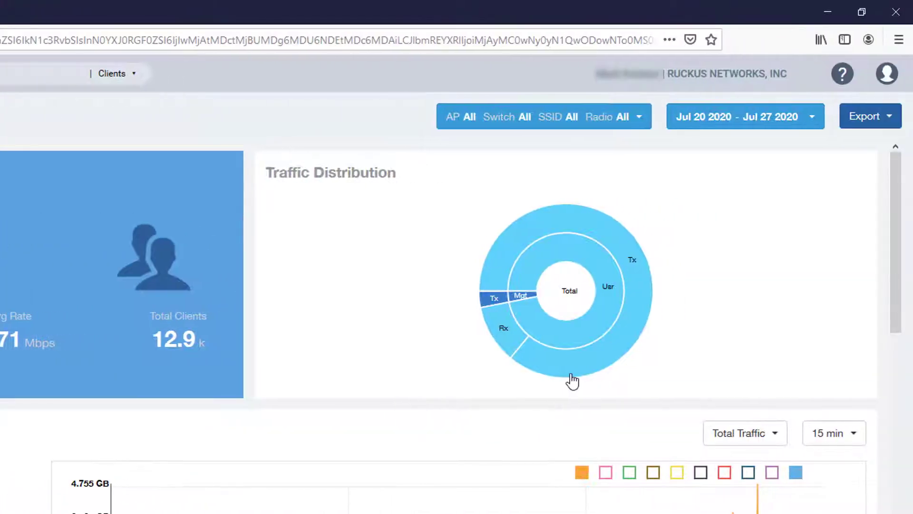
# Examine the Total, User, Management and Rx segments of the Traffic Distribution chart
pyautogui.click(575, 310)
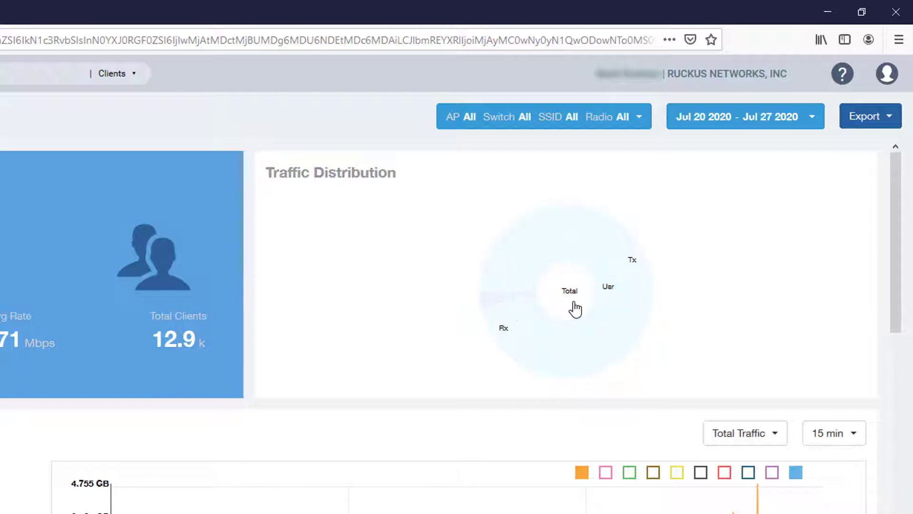
pyautogui.moveTo(573, 307)
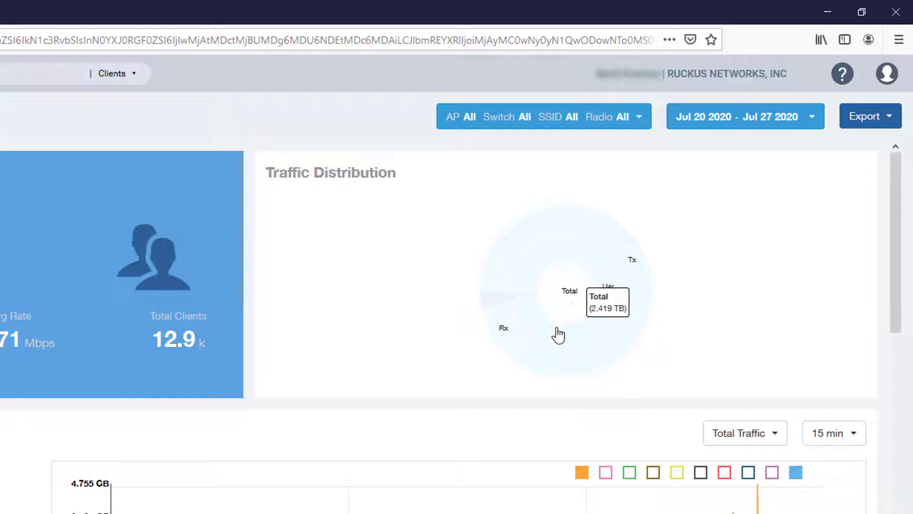
pyautogui.moveTo(553, 339)
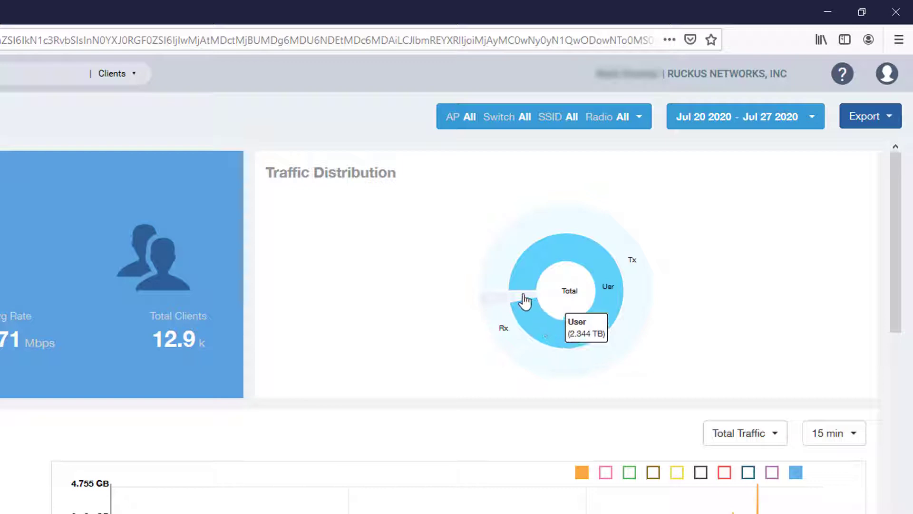
pyautogui.click(524, 296)
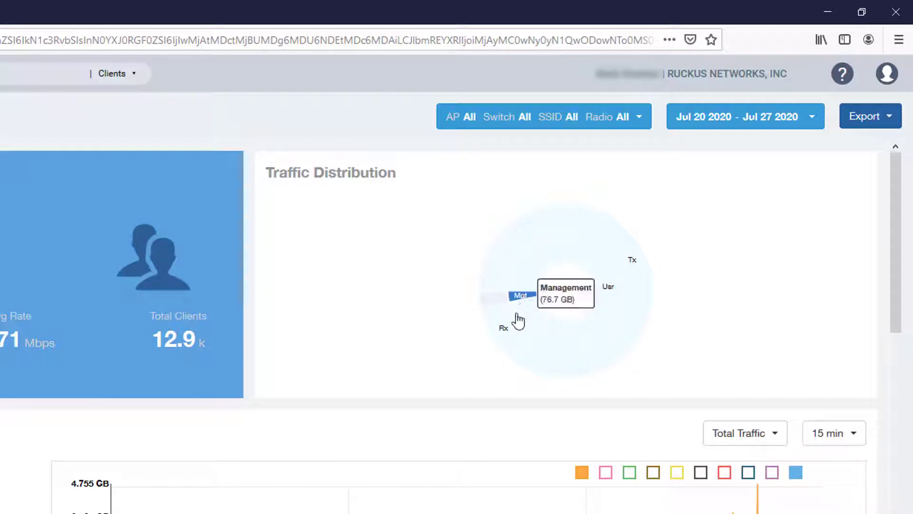
pyautogui.click(504, 334)
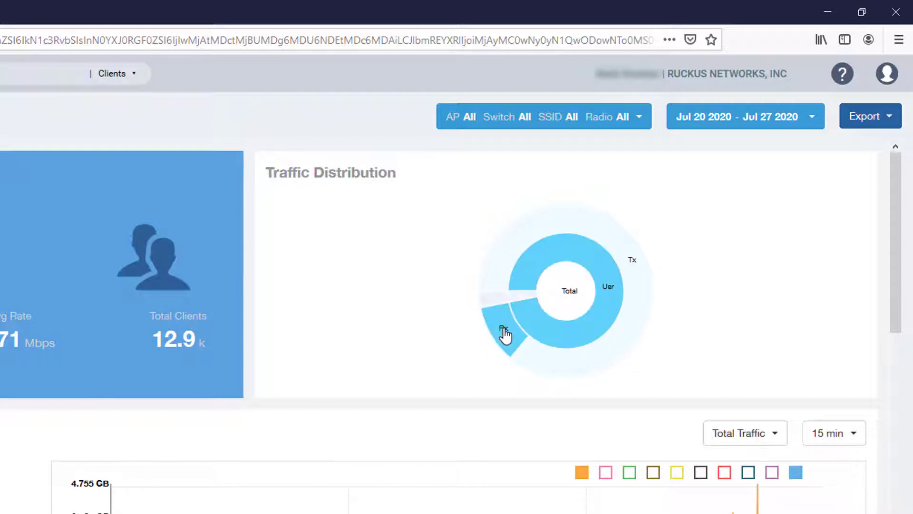
# Drill into the Management segment of the Traffic Distribution chart and return to the full chart
pyautogui.click(524, 300)
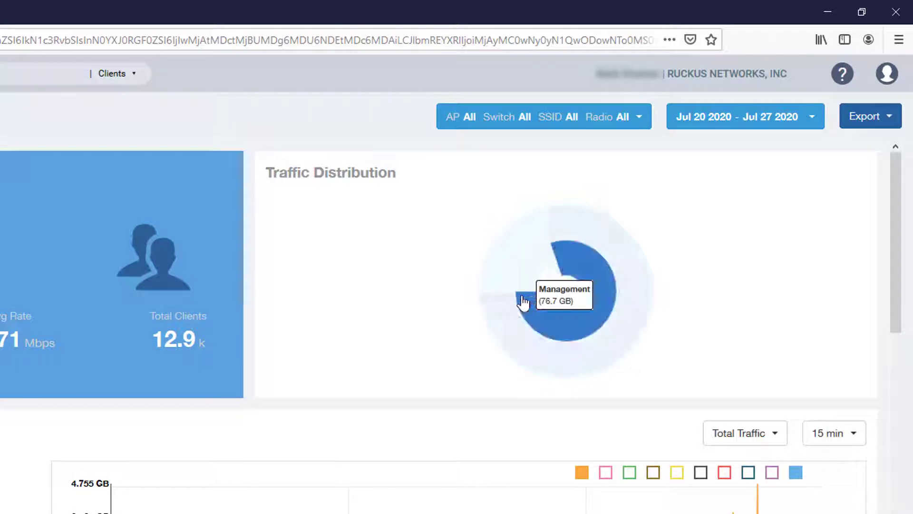
pyautogui.click(465, 357)
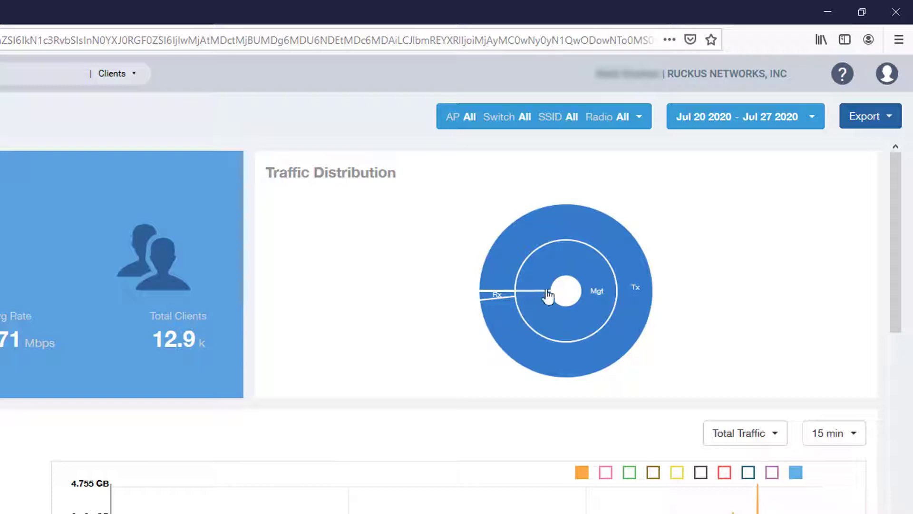
pyautogui.click(573, 294)
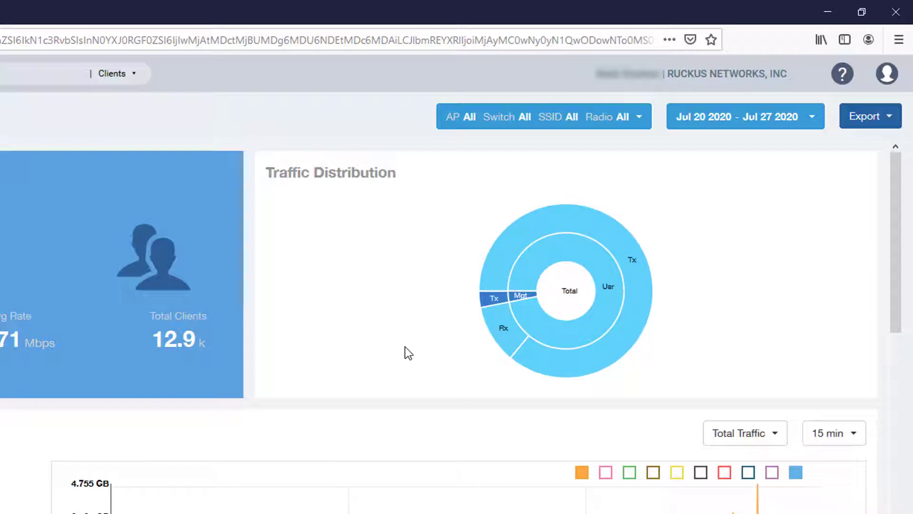
# Plot the Office AP instead of Hall Closet in the Top APs by Traffic graph
pyautogui.scroll(-3, 408, 353)
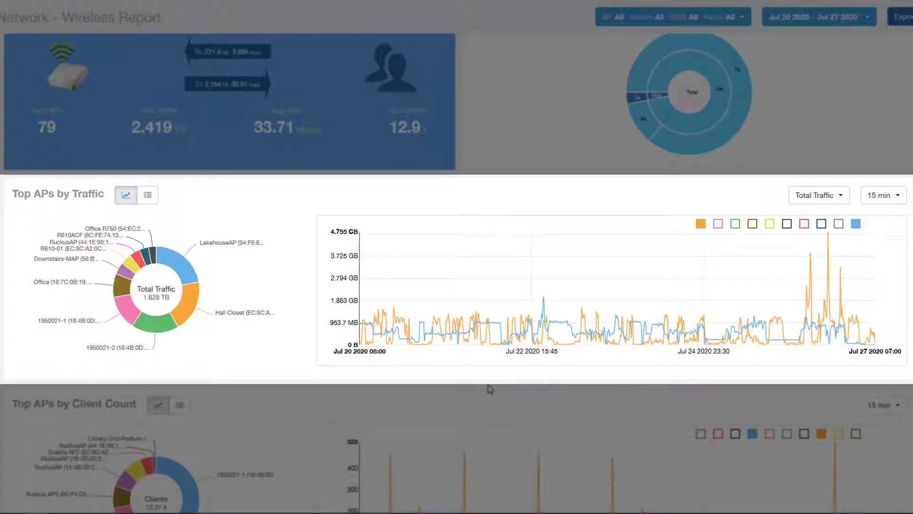
pyautogui.moveTo(187, 260)
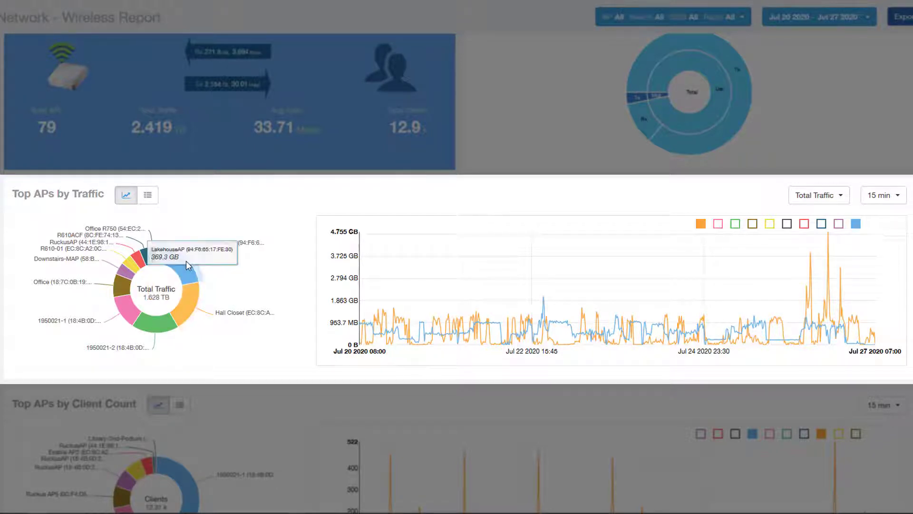
pyautogui.moveTo(575, 276)
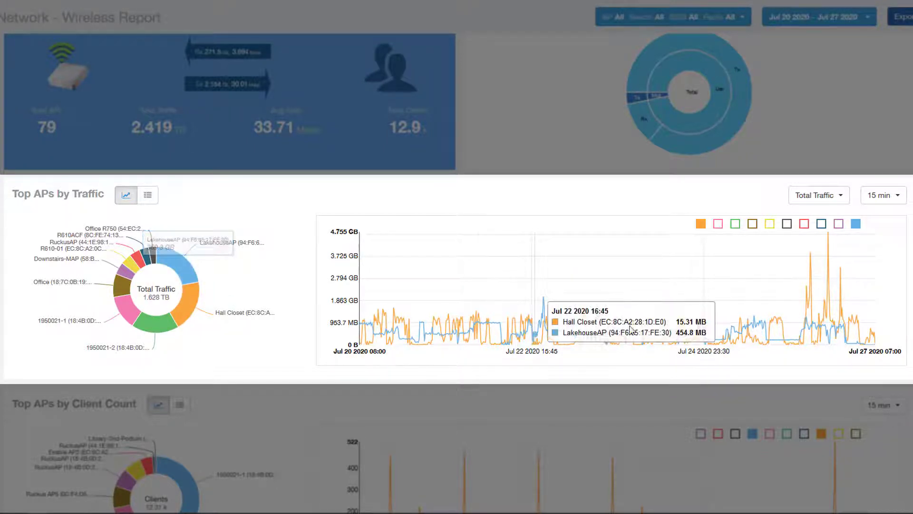
pyautogui.click(753, 225)
pyautogui.click(702, 228)
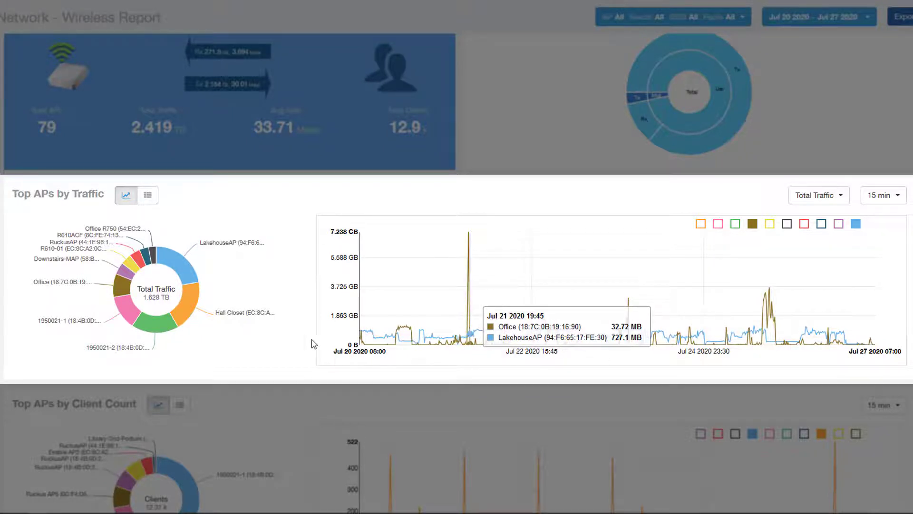
# Show Top APs by Traffic as a table and check its AP count options, keeping Top 10 APs
pyautogui.click(148, 196)
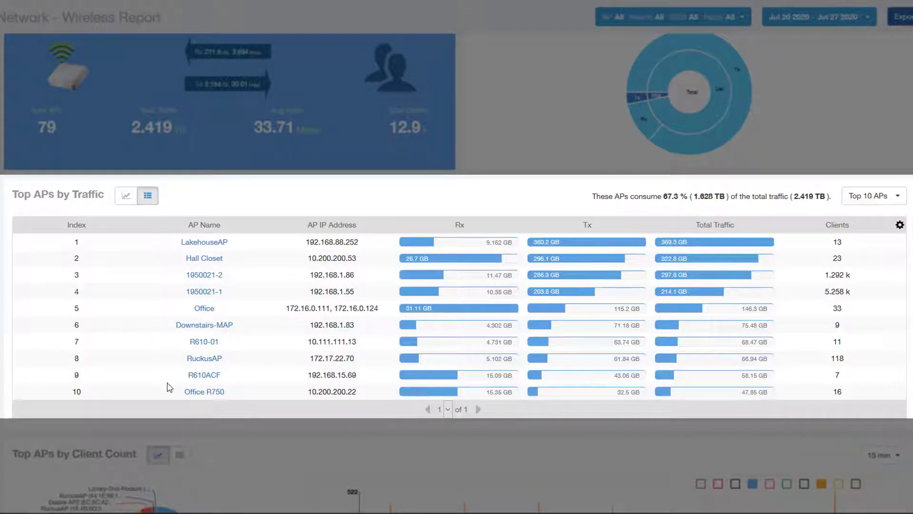
pyautogui.click(903, 201)
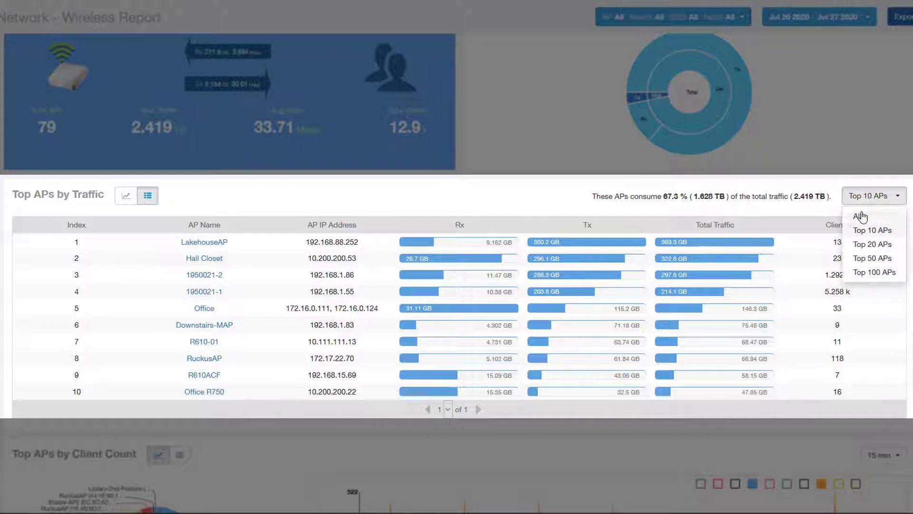
pyautogui.click(528, 201)
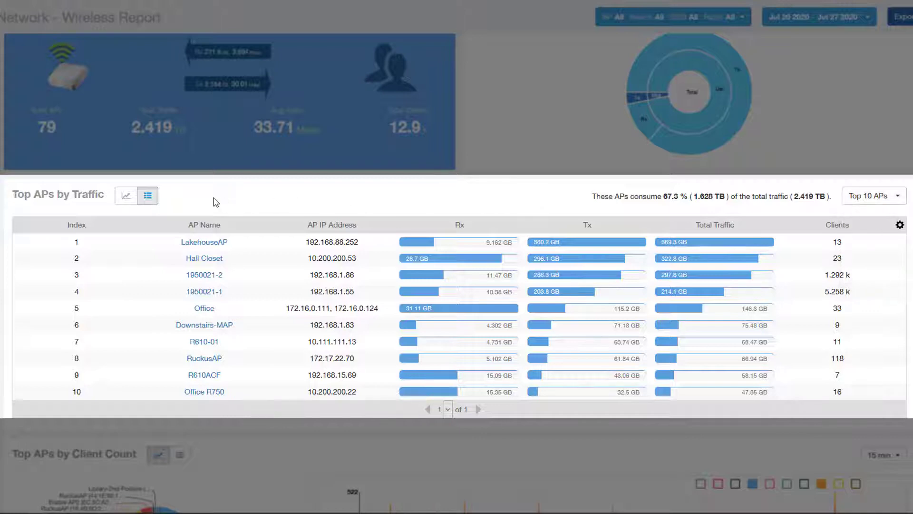
# Plot RuckusAP (44:1E:98:16:0F:10) instead of AP8 in the Top APs by Client Count graph
pyautogui.scroll(-5, 253, 204)
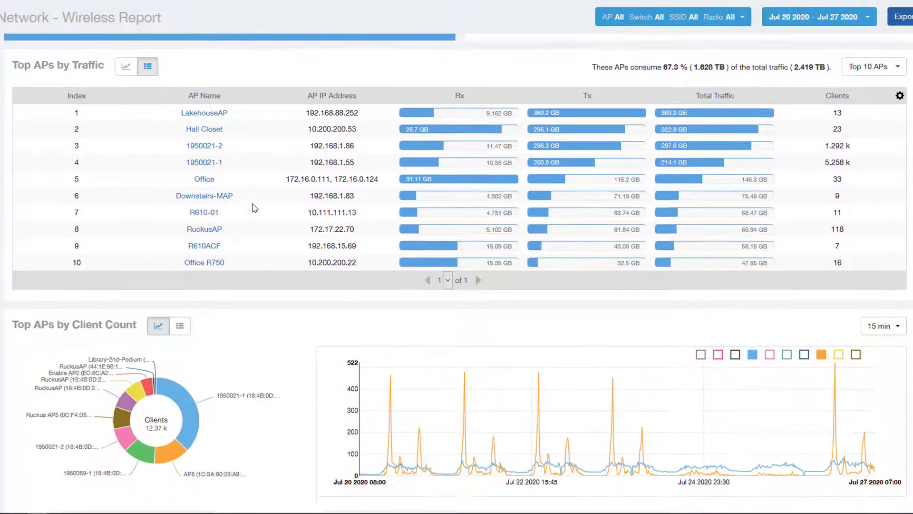
pyautogui.scroll(-1, 254, 208)
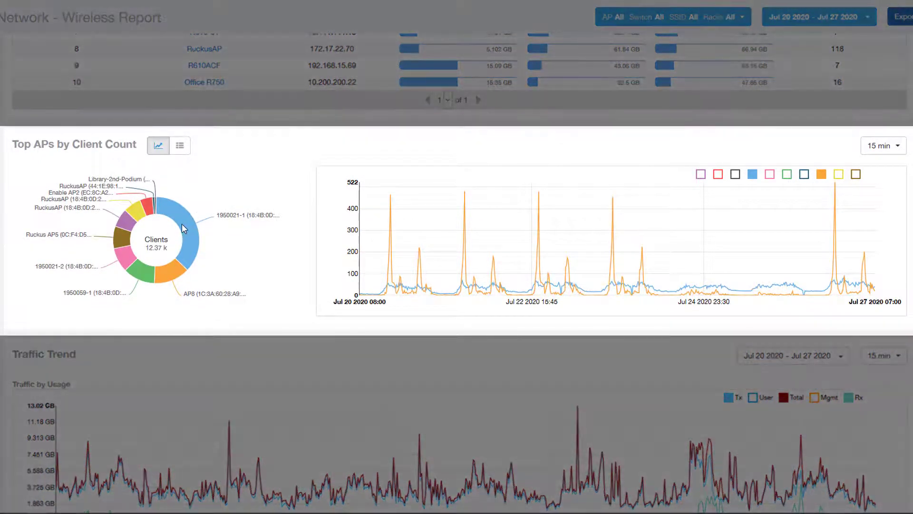
pyautogui.moveTo(181, 224)
pyautogui.moveTo(170, 274)
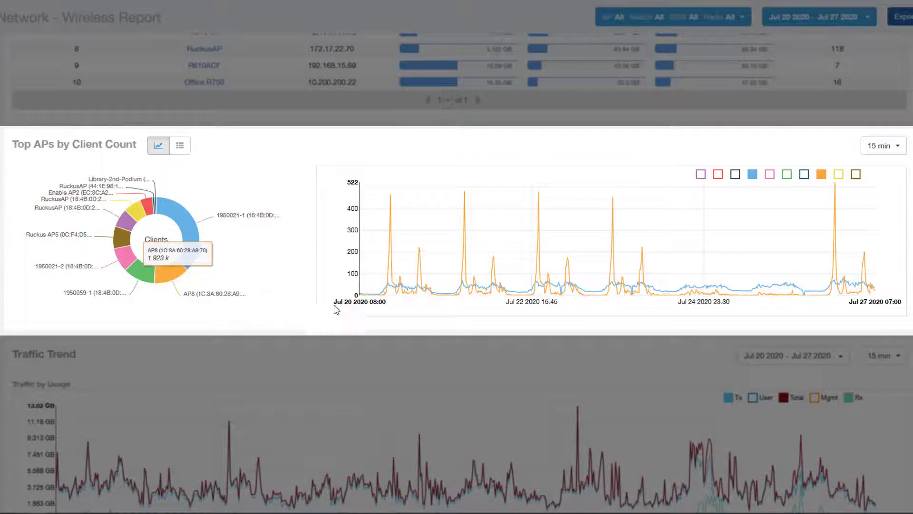
pyautogui.moveTo(391, 289)
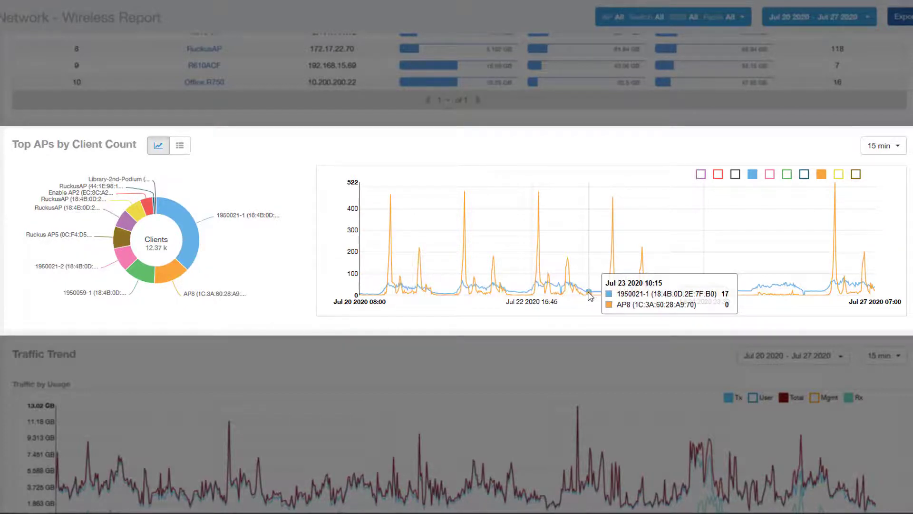
pyautogui.click(805, 176)
pyautogui.click(822, 177)
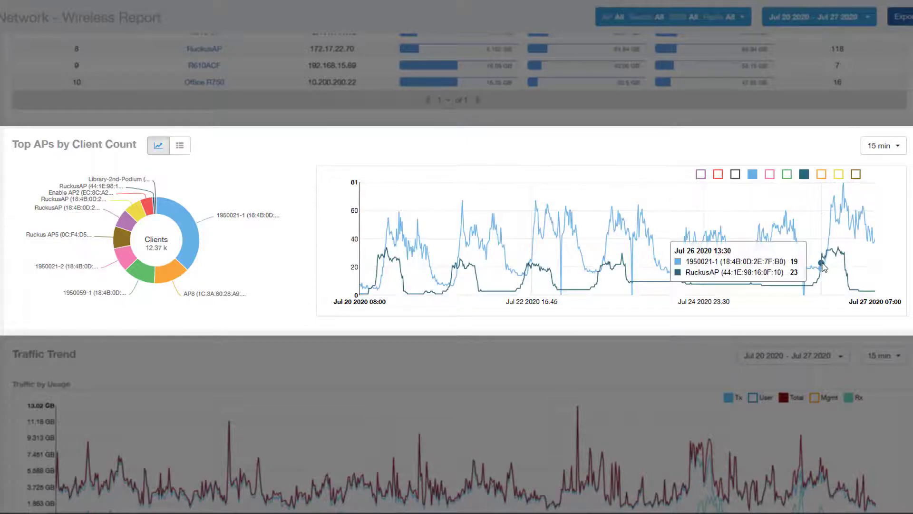
# Show Top APs by Client Count as a table and check its AP count options without changing them
pyautogui.click(180, 146)
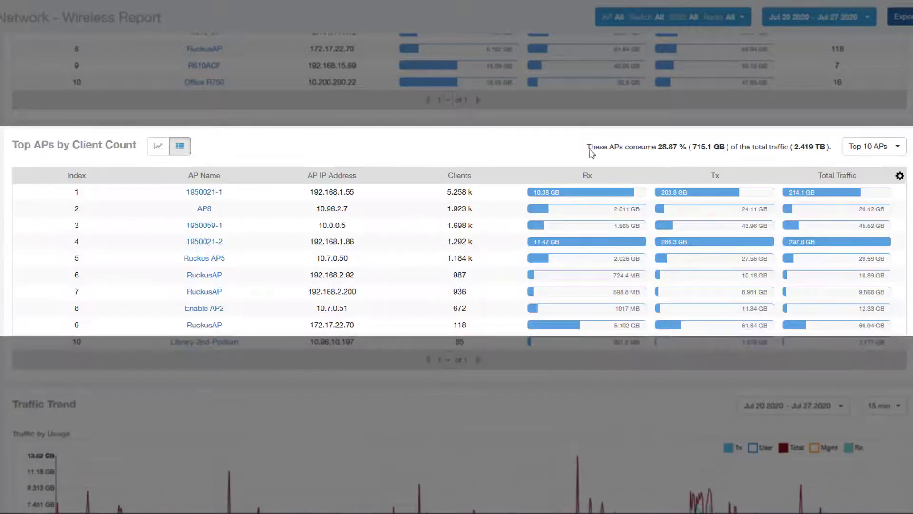
pyautogui.click(901, 150)
pyautogui.click(814, 146)
# Add the Mgmt series to the Traffic by Usage chart and set the Traffic Trend interval to 1 hour
pyautogui.scroll(-8, 505, 152)
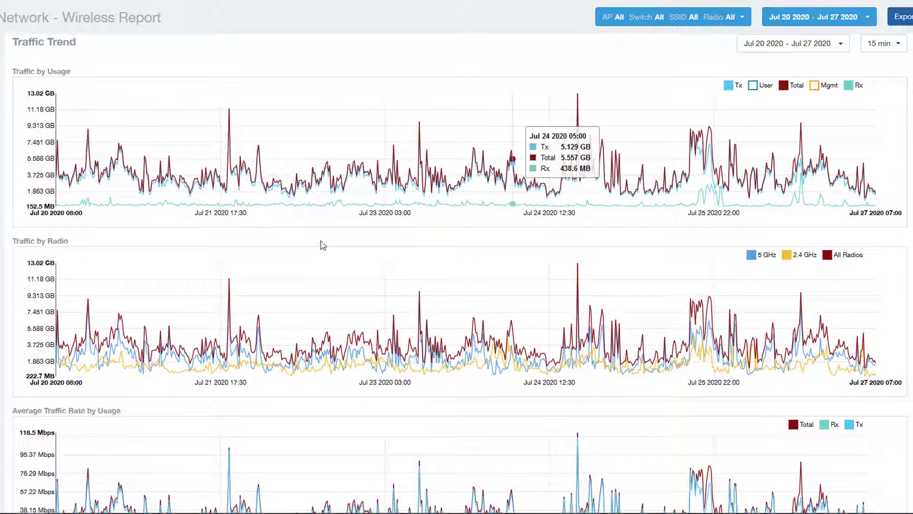
pyautogui.click(815, 88)
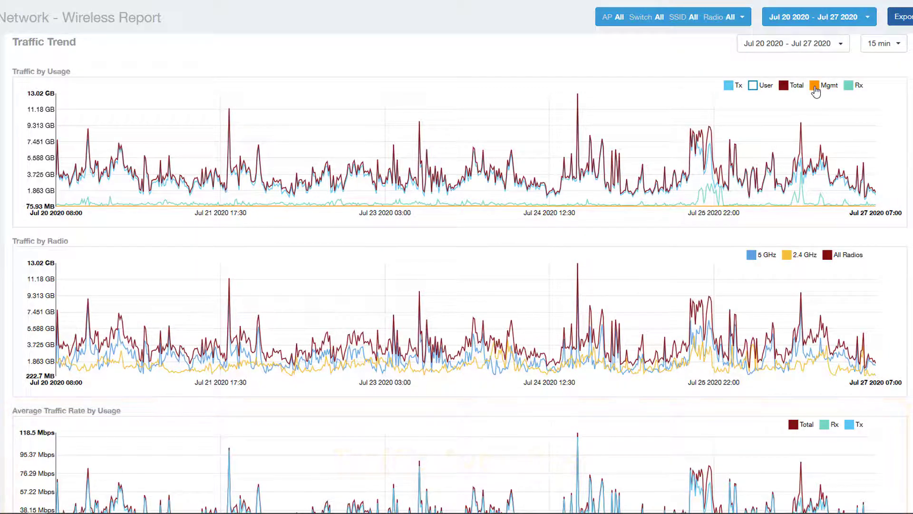
pyautogui.click(894, 43)
pyautogui.click(891, 82)
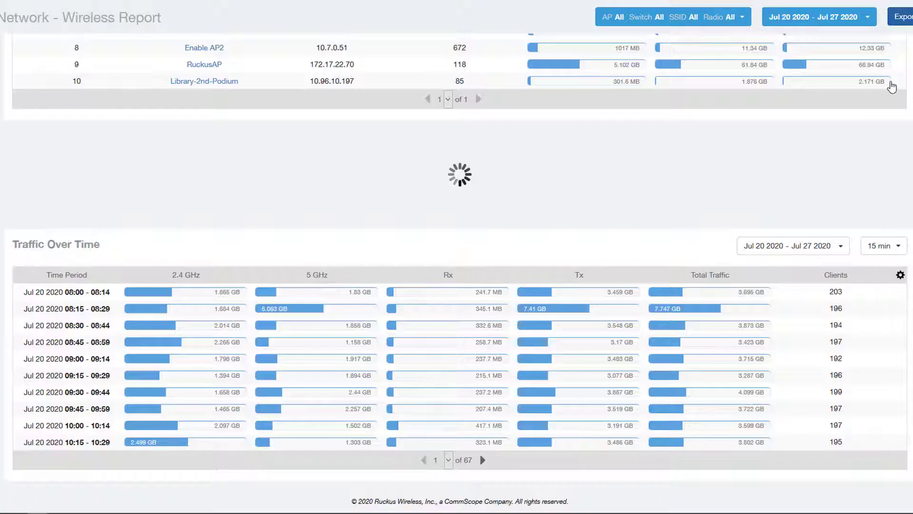
# Limit the Traffic Trend section to the custom date range Jul 24 2020 – Jul 27 2020
pyautogui.click(838, 146)
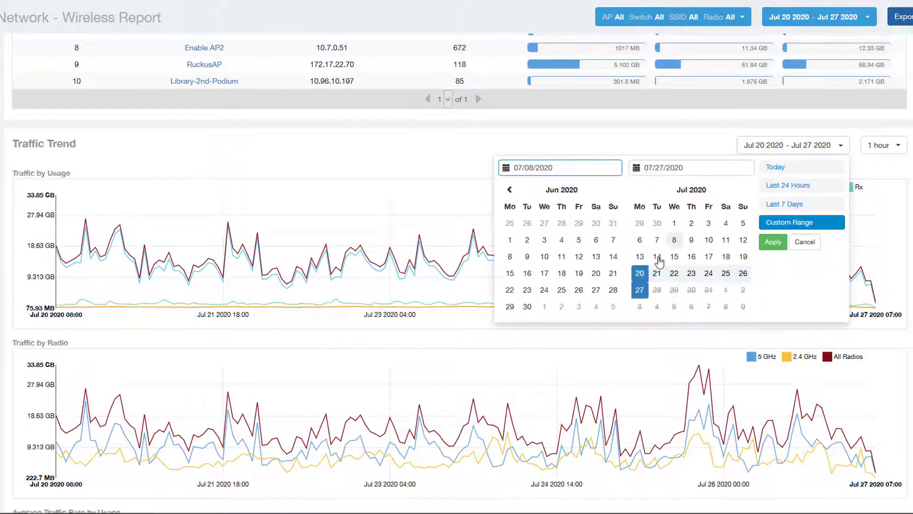
pyautogui.click(708, 273)
pyautogui.click(774, 243)
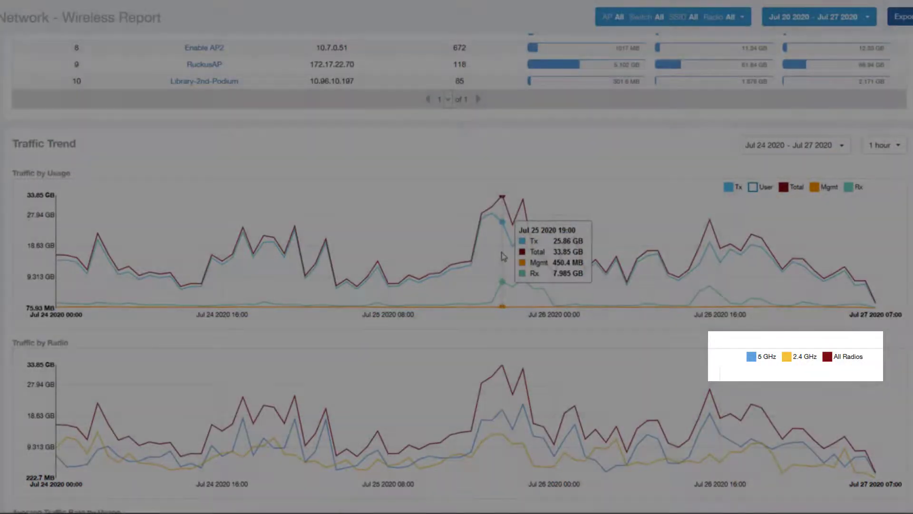
# Review the Traffic Trend charts by radio and average rate, and set the Traffic Over Time interval to 1 day
pyautogui.scroll(-3, 500, 259)
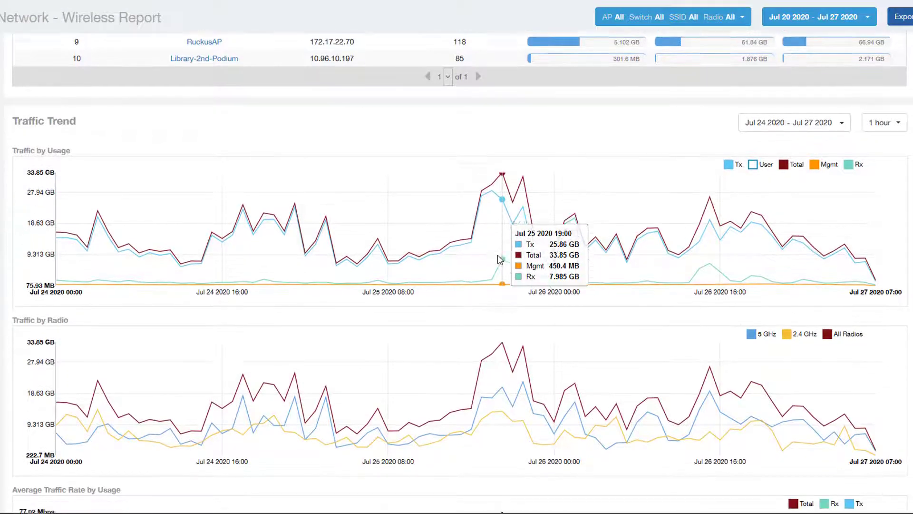
pyautogui.scroll(-3, 501, 260)
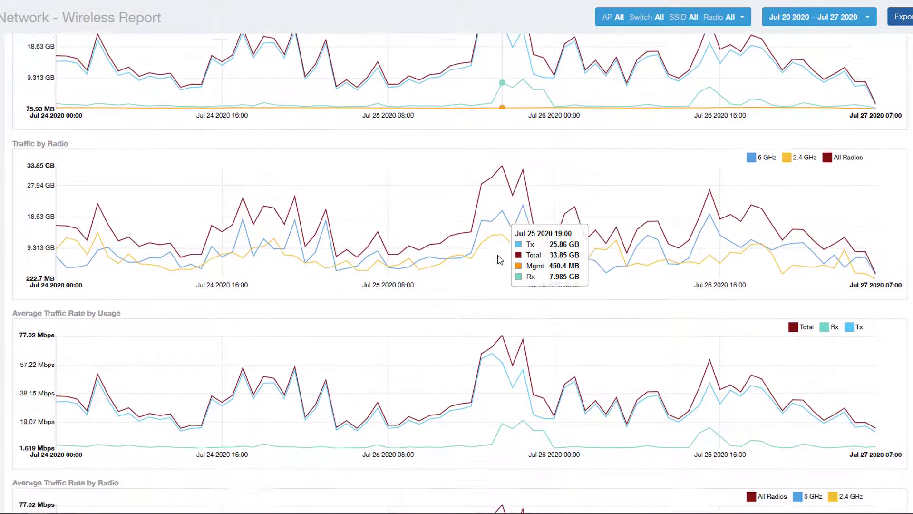
pyautogui.scroll(-2, 499, 259)
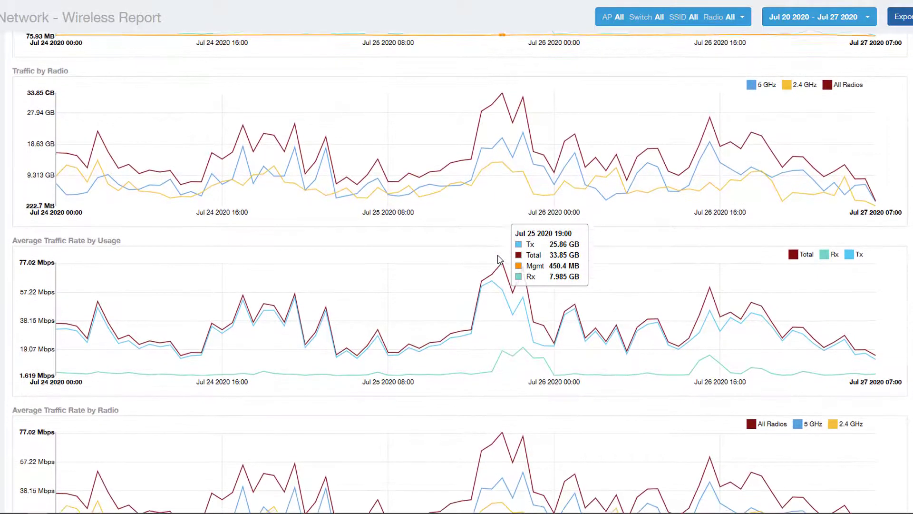
pyautogui.scroll(-2, 500, 259)
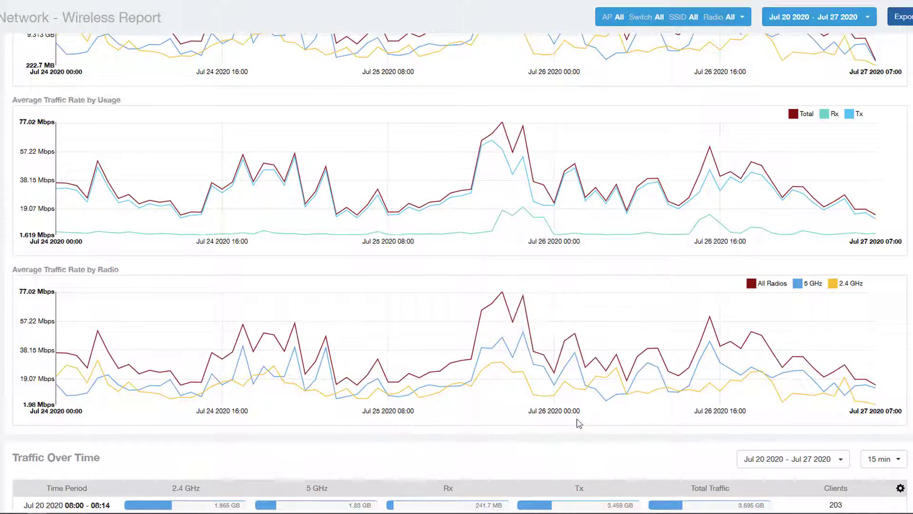
pyautogui.scroll(-1, 579, 423)
pyautogui.scroll(-5, 581, 423)
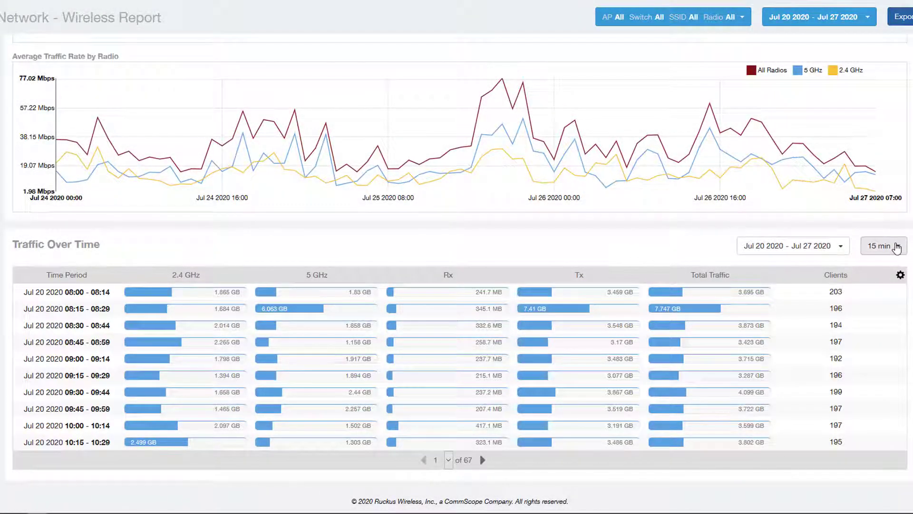
pyautogui.click(889, 246)
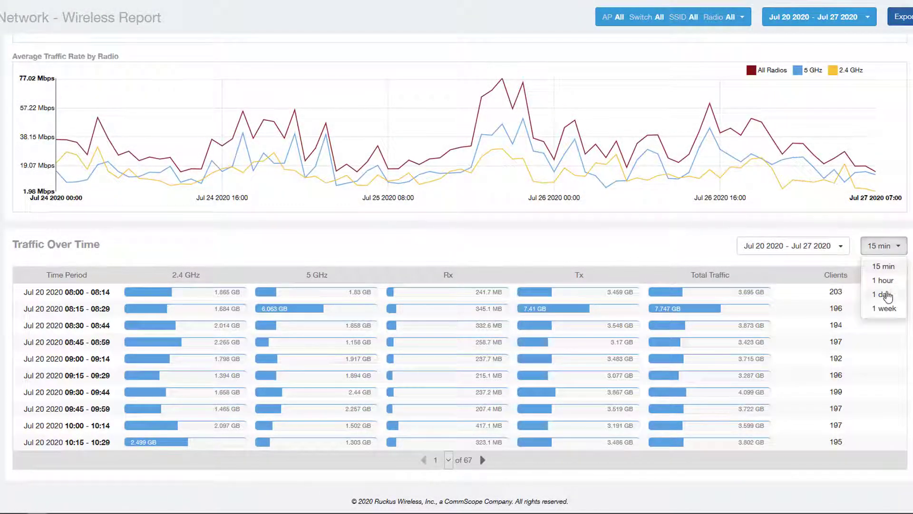
pyautogui.click(886, 294)
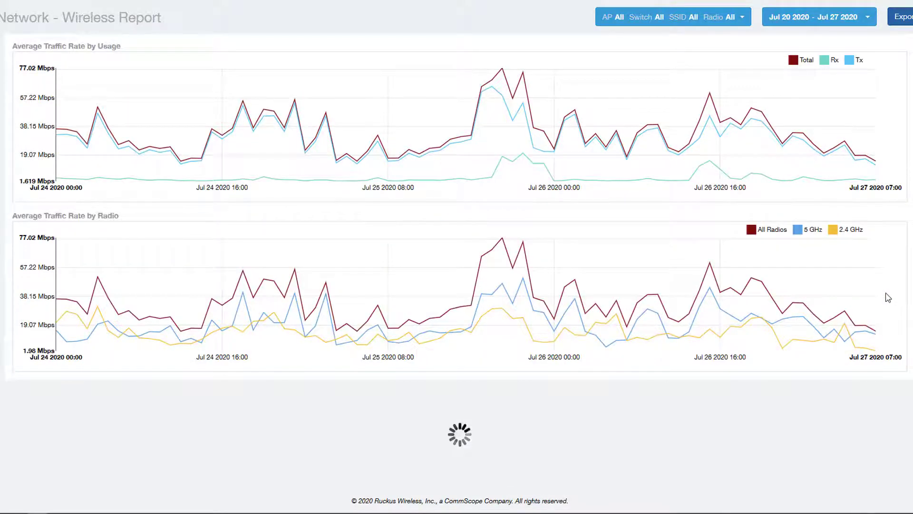
# Add the Avg Rate Rx and Avg Rate Tx columns to the Traffic Over Time table
pyautogui.scroll(-2, 901, 301)
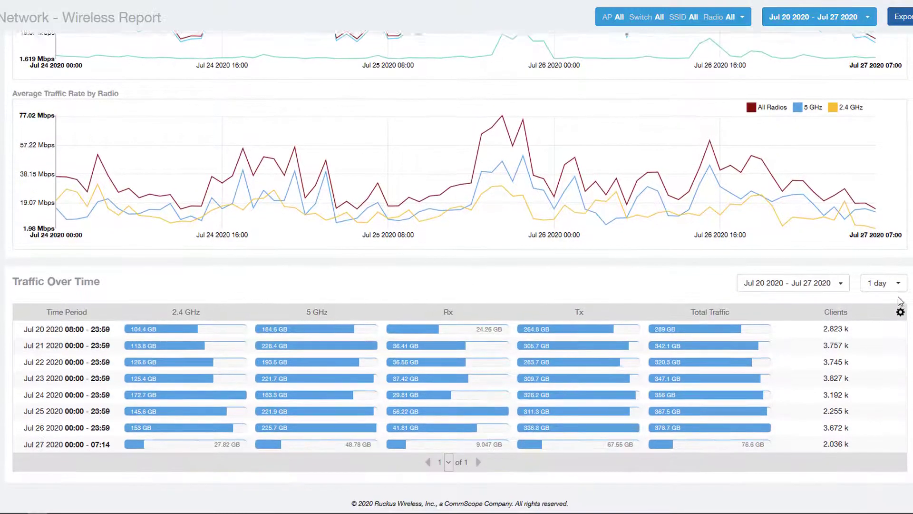
pyautogui.click(900, 360)
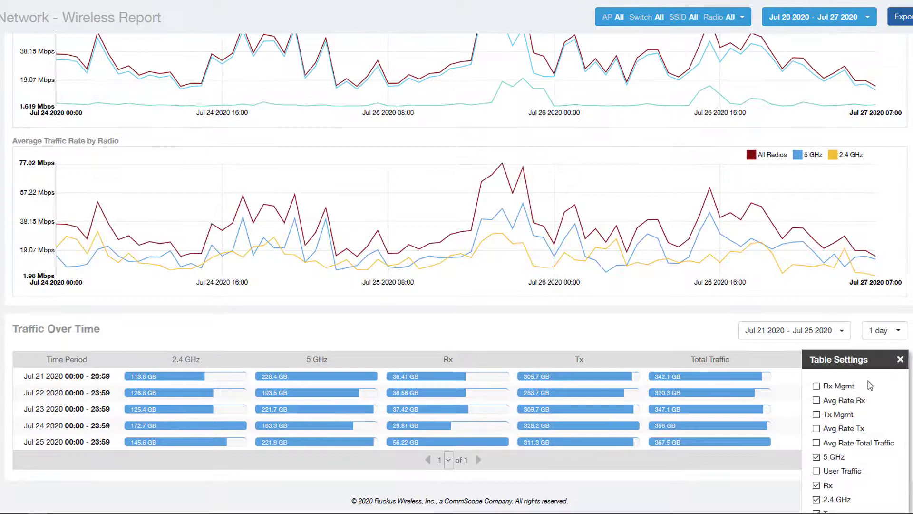
pyautogui.click(841, 403)
pyautogui.click(844, 429)
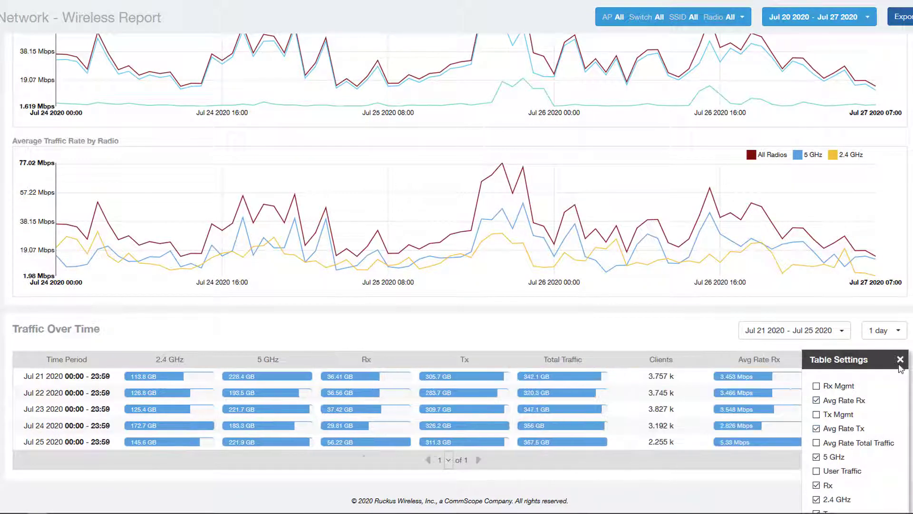
pyautogui.click(901, 359)
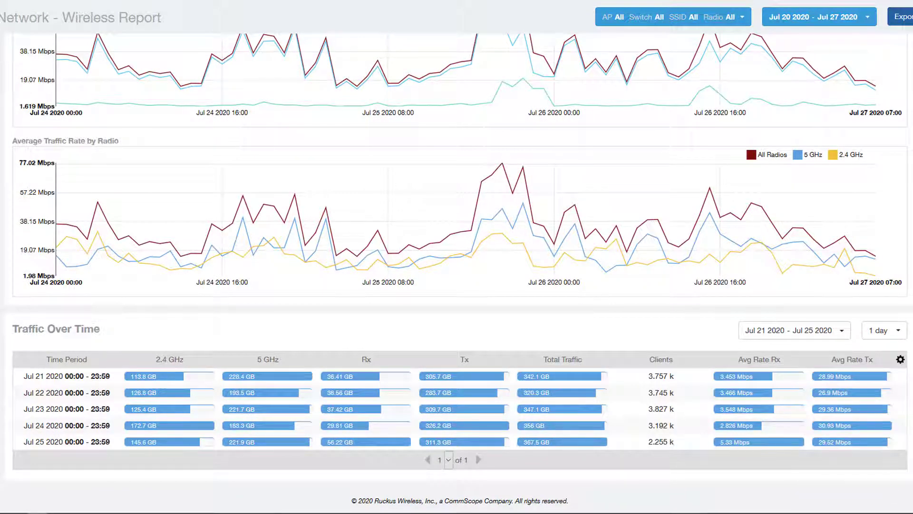
# Request a CSV export of the whole wireless report and cancel the offered zip file download
pyautogui.scroll(20, 456, 267)
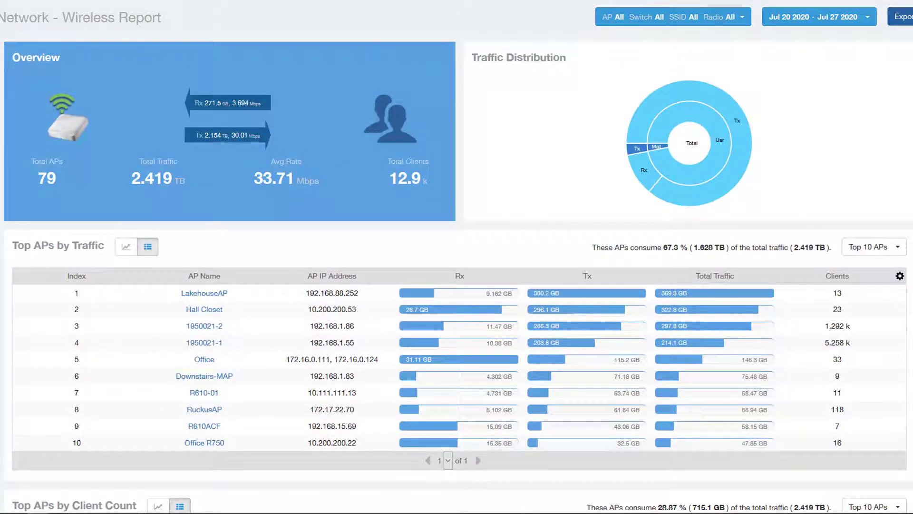
pyautogui.click(904, 16)
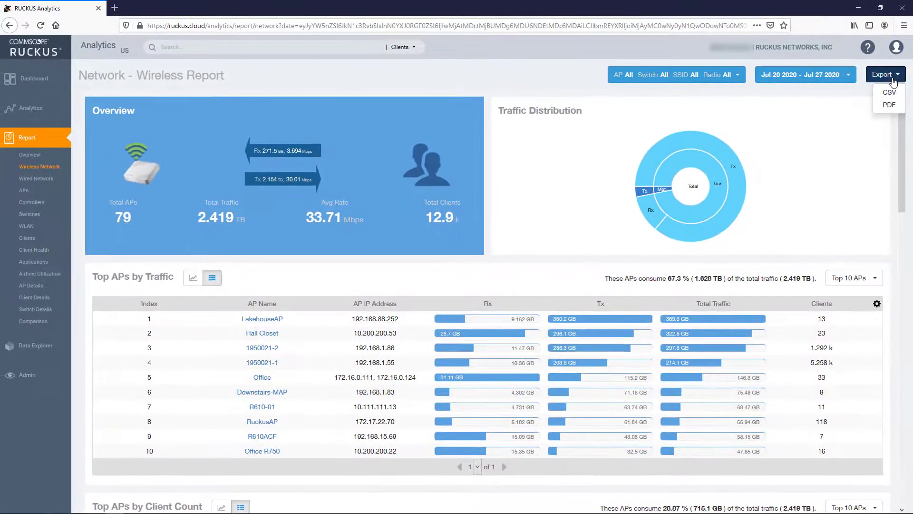
pyautogui.click(897, 94)
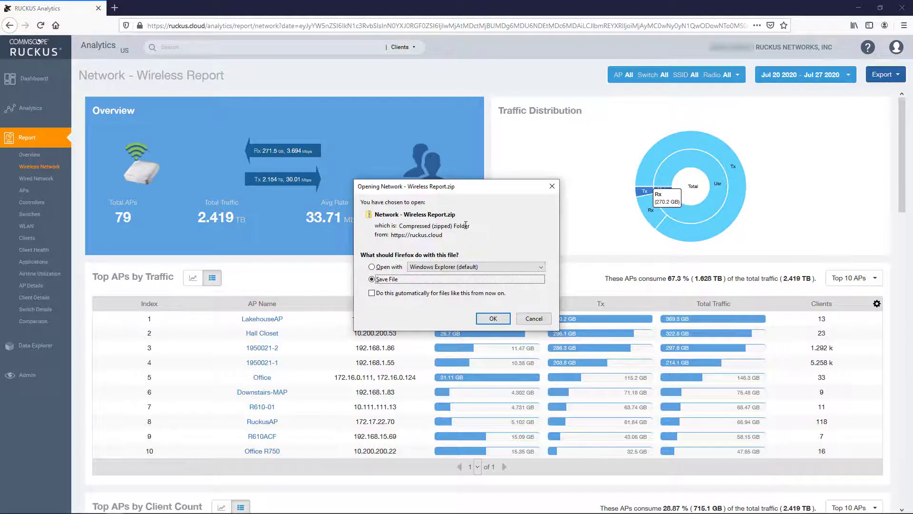
pyautogui.click(534, 319)
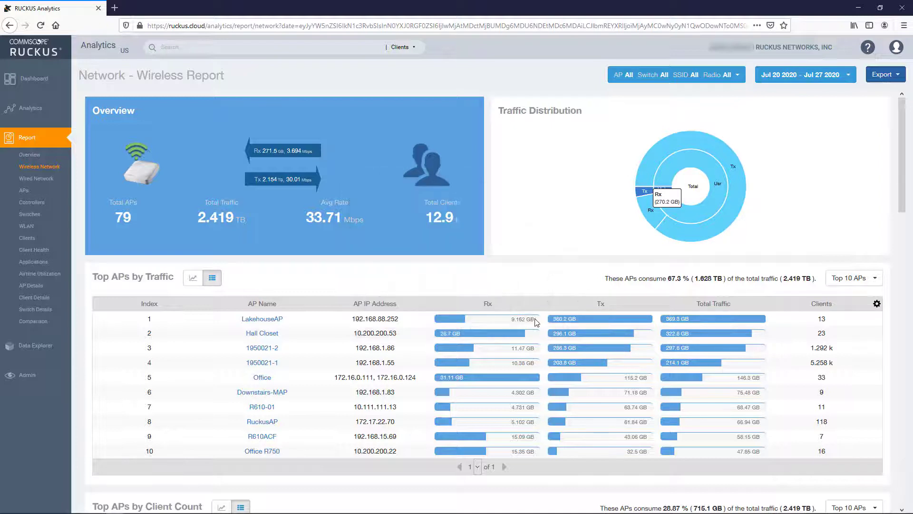
# Request a PDF export of the wireless report and dismiss the file download without opening or saving it
pyautogui.click(902, 76)
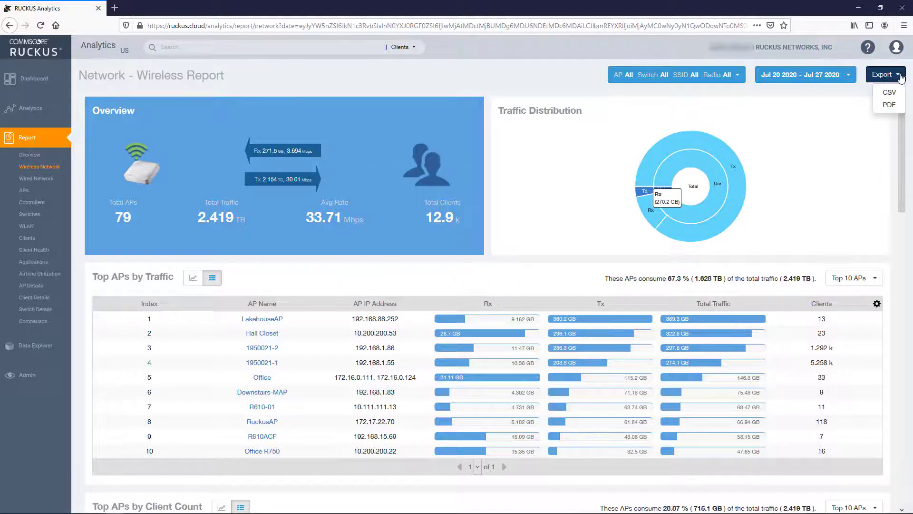
pyautogui.click(888, 106)
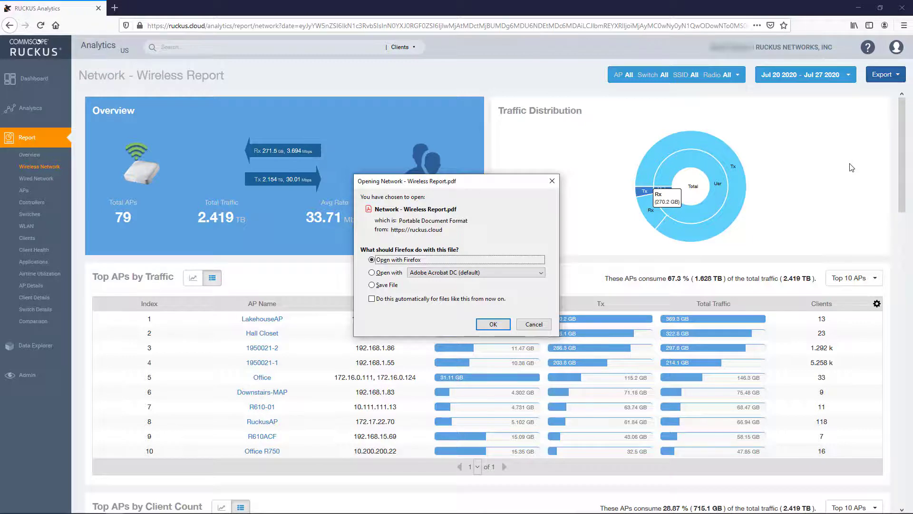
pyautogui.click(533, 324)
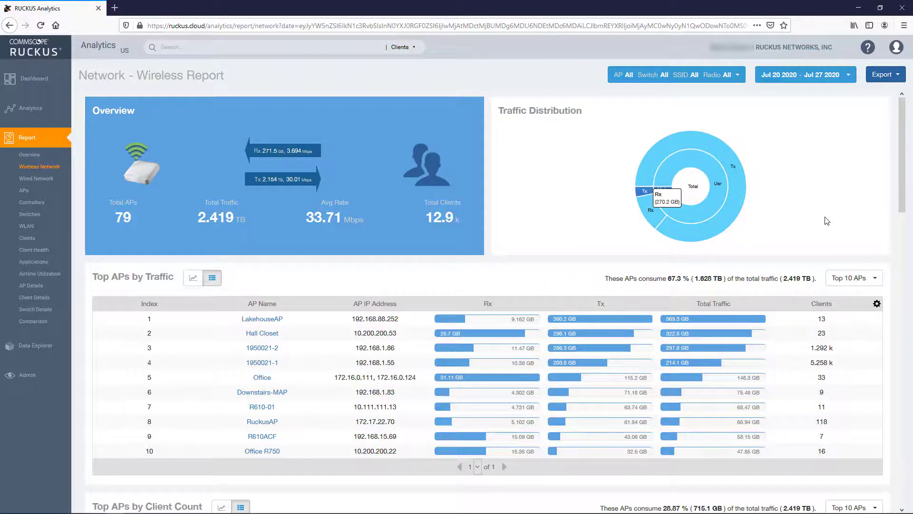